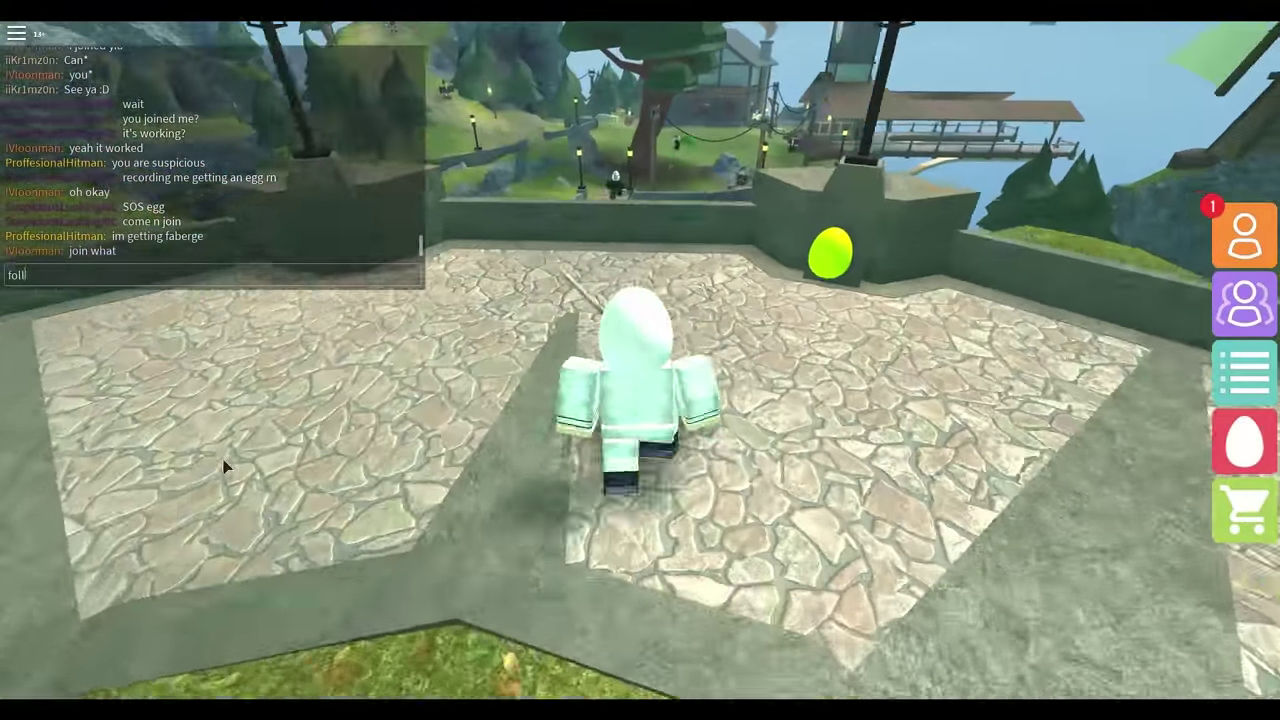
{"action": "type", "text": "ow meee"}
Send the follow-me and subscriber-count chat messages, then walk forward along the bridge.
{"action": "key", "text": "Return"}
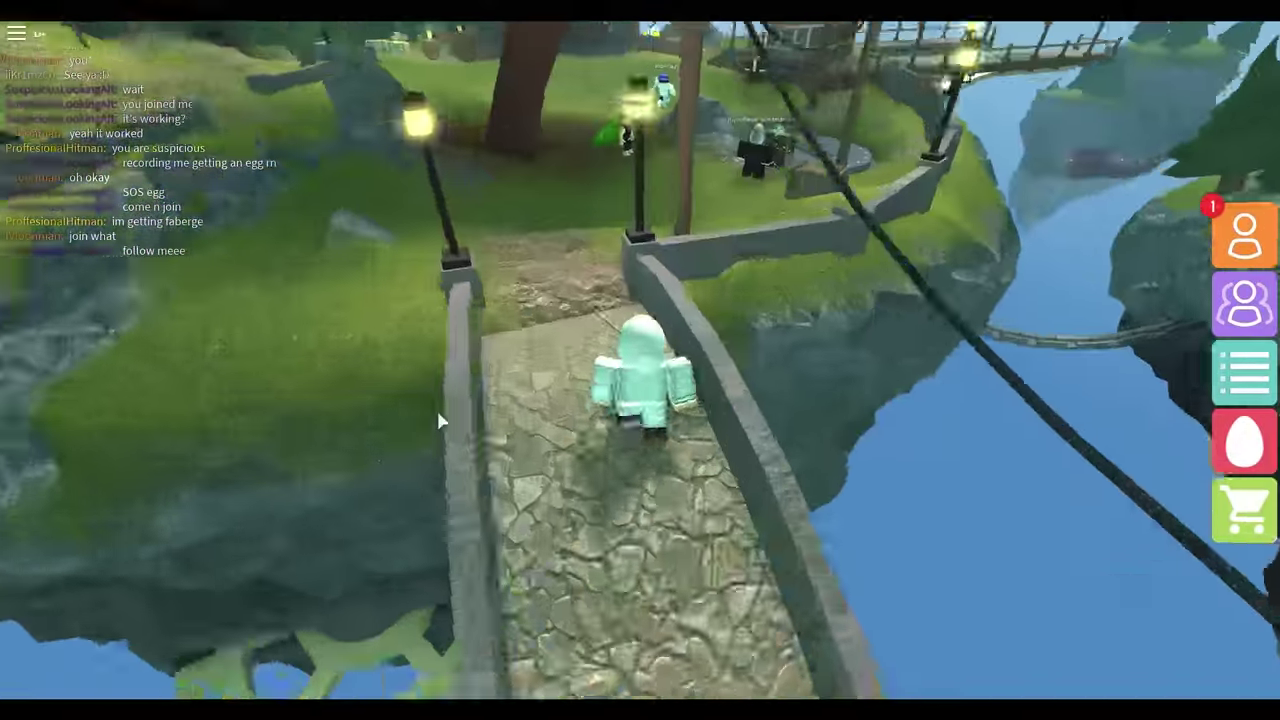
{"action": "type", "text": "i gained like over 50 subs 2day"}
{"action": "key", "text": "Return"}
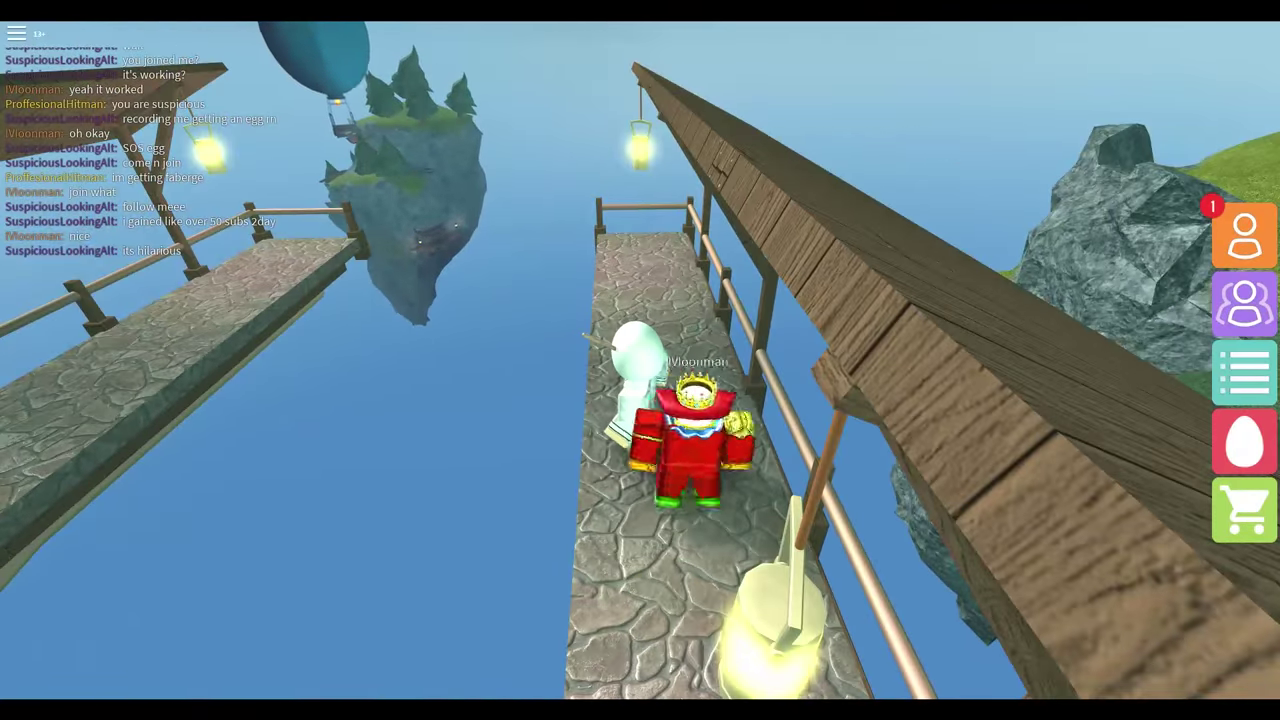
{"action": "key", "text": "w"}
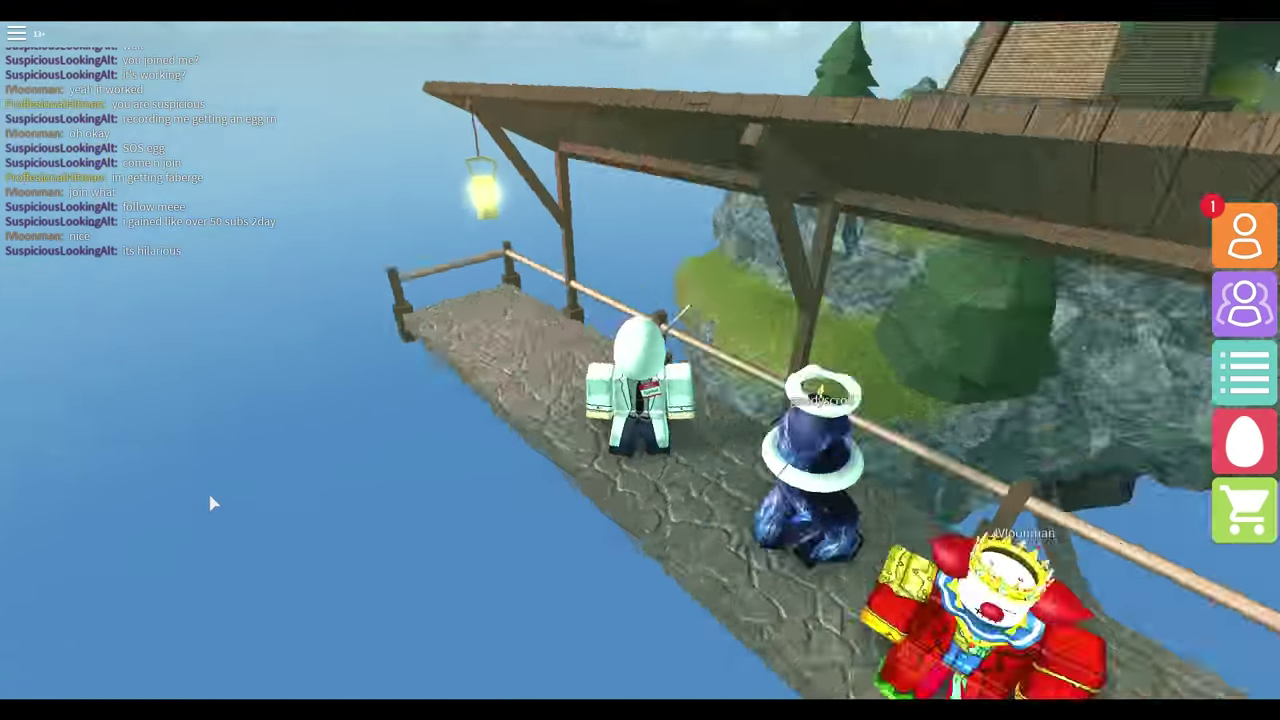
{"action": "scroll", "coordinate": [210, 503], "scroll_direction": "down", "scroll_amount": 10}
{"action": "scroll", "coordinate": [210, 503], "scroll_direction": "up", "scroll_amount": 10}
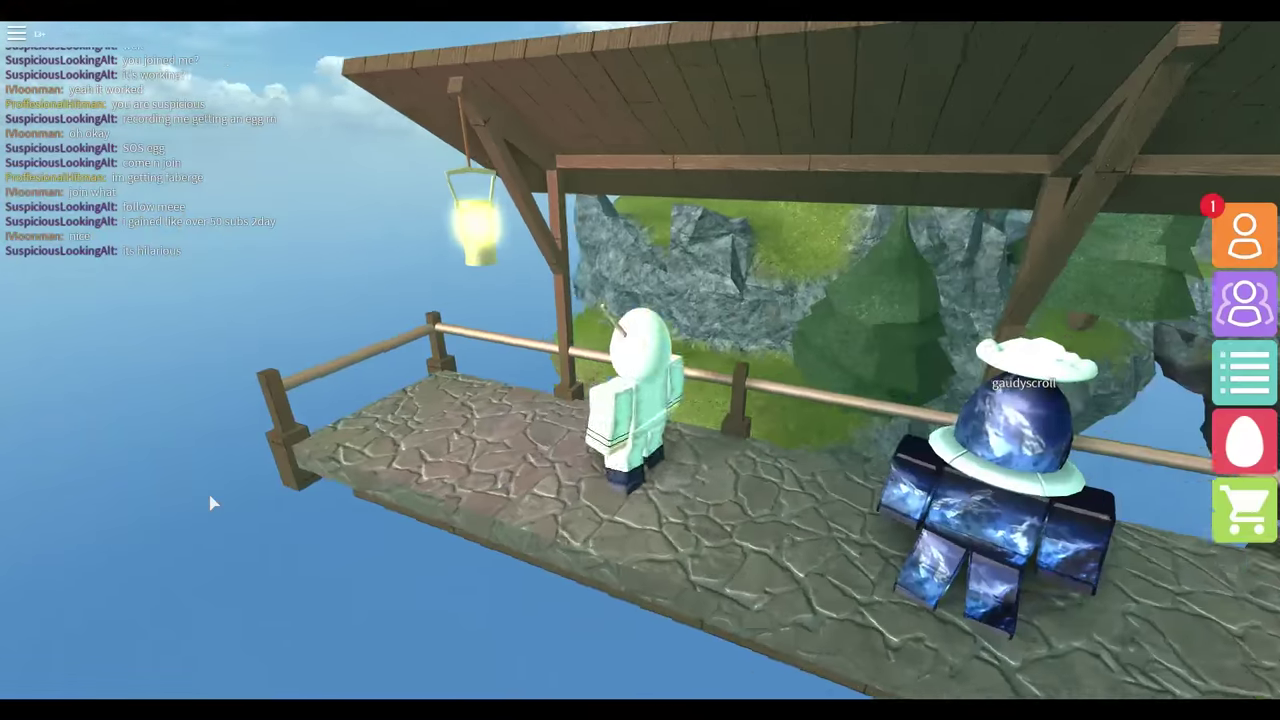
Post the wait-for-the-balloon and hello messages in chat.
{"action": "key", "text": "slash"}
{"action": "type", "text": "yea we just gotta wait for the ballon"}
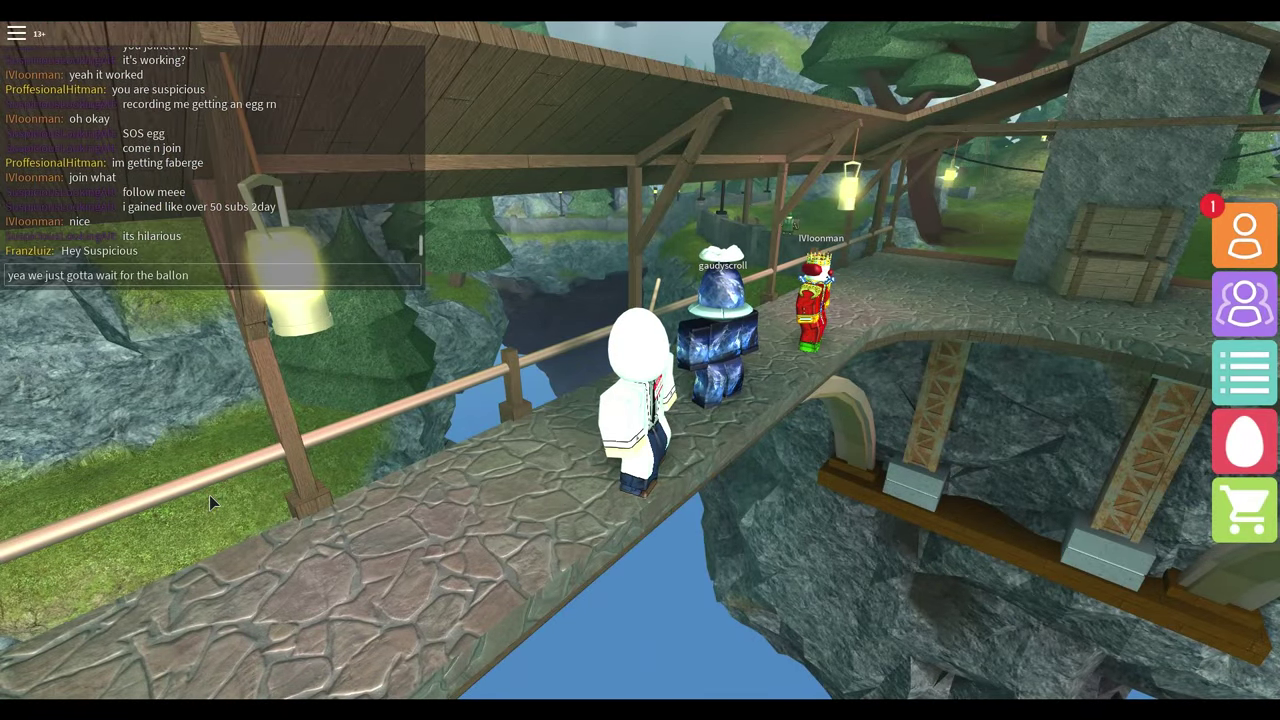
{"action": "key", "text": "Return"}
{"action": "key", "text": "slash"}
{"action": "type", "text": "hello"}
{"action": "key", "text": "Return"}
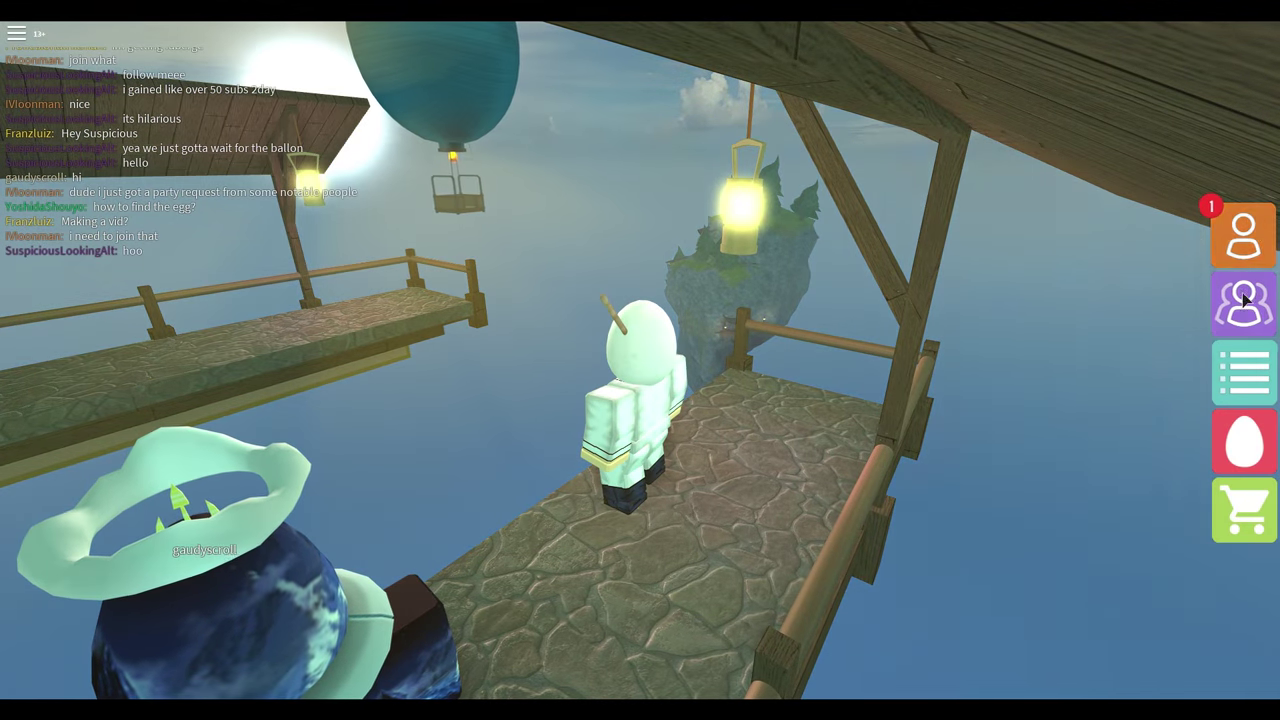
Check the friends list, then chat a message urging the balloon on.
{"action": "left_click", "coordinate": [1245, 300]}
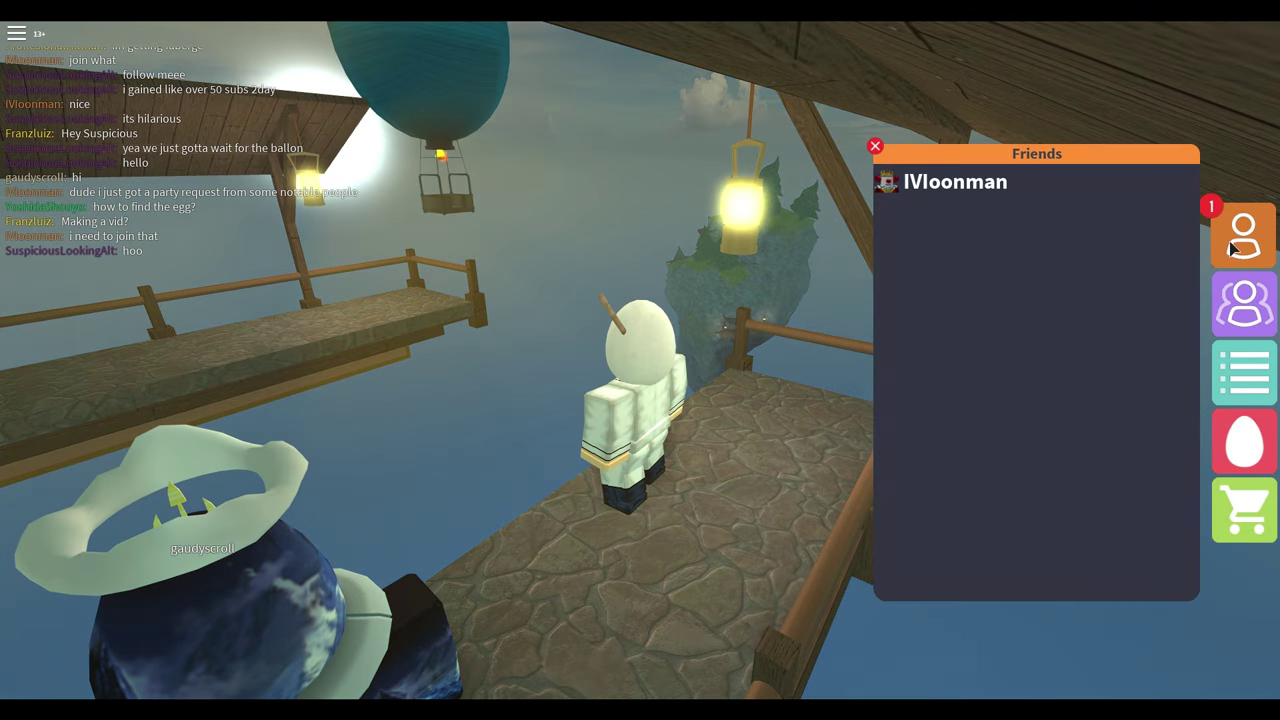
{"action": "key", "text": "slash"}
{"action": "type", "text": "cmon balloon"}
{"action": "key", "text": "Return"}
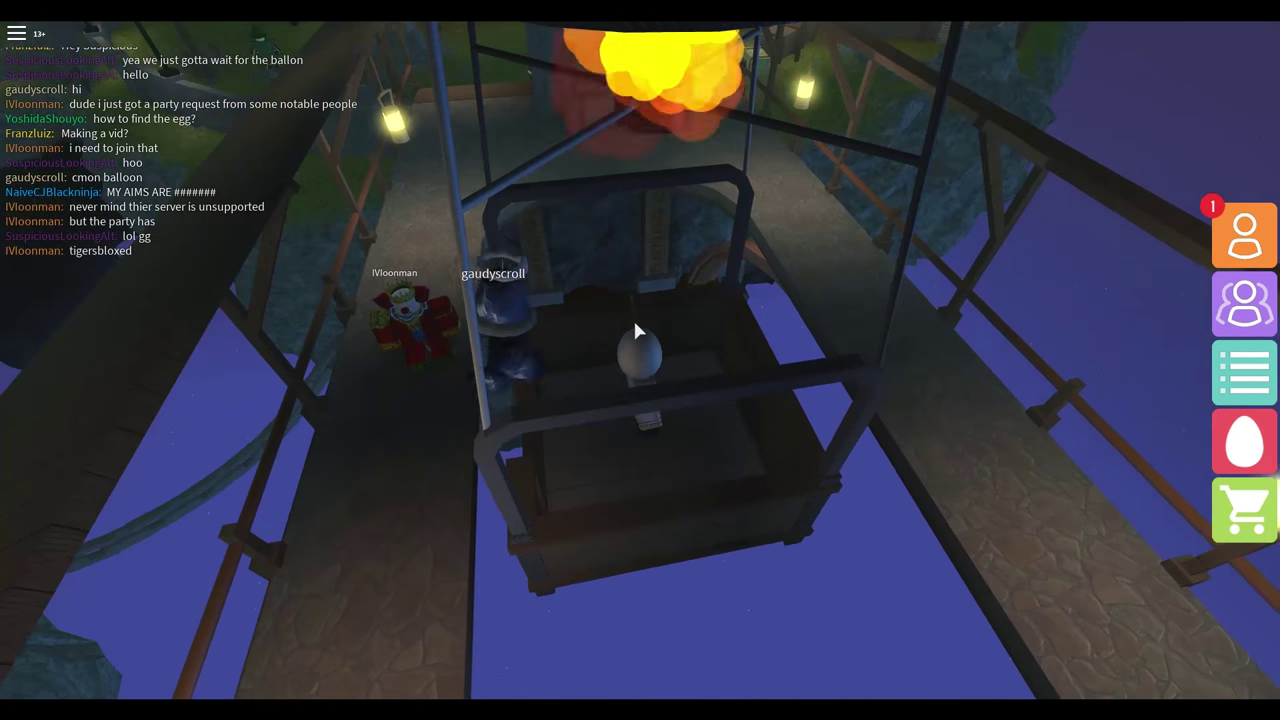
Ask about the party invite and reply about remembering the player in chat.
{"action": "key", "text": "slash"}
{"action": "type", "text": "why did they invite you"}
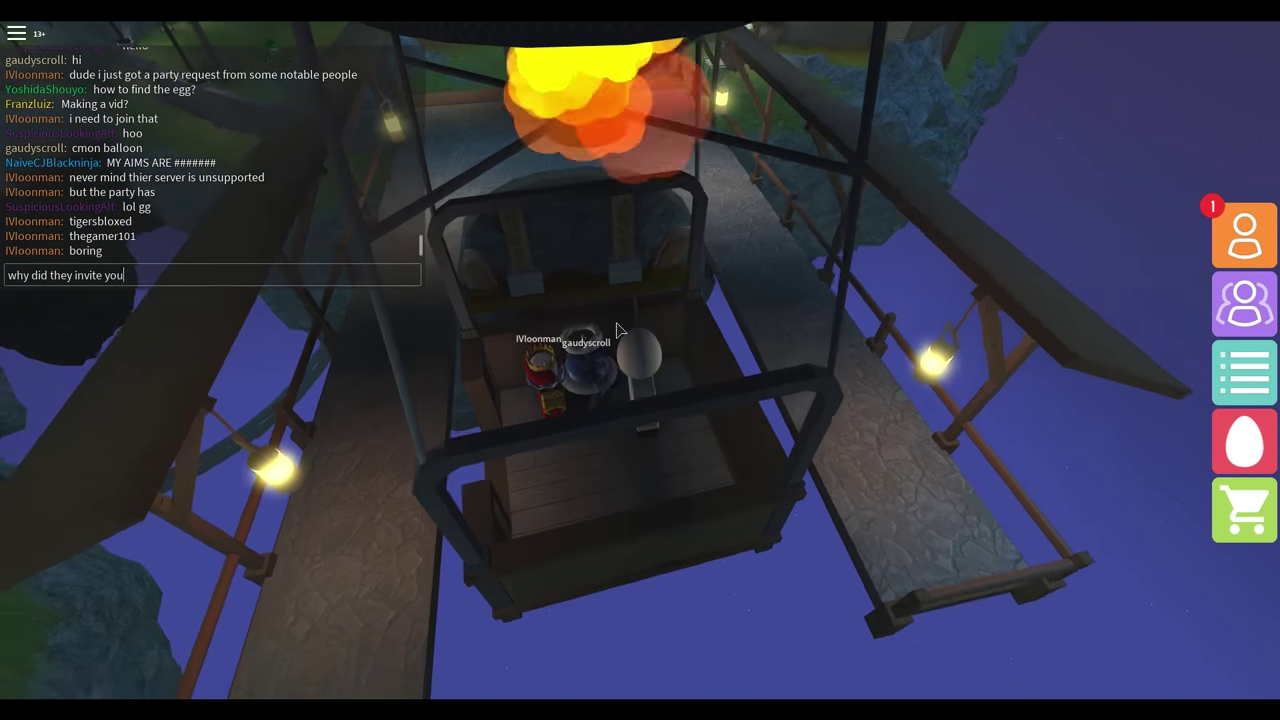
{"action": "type", "text": " to the party lol"}
{"action": "key", "text": "Return"}
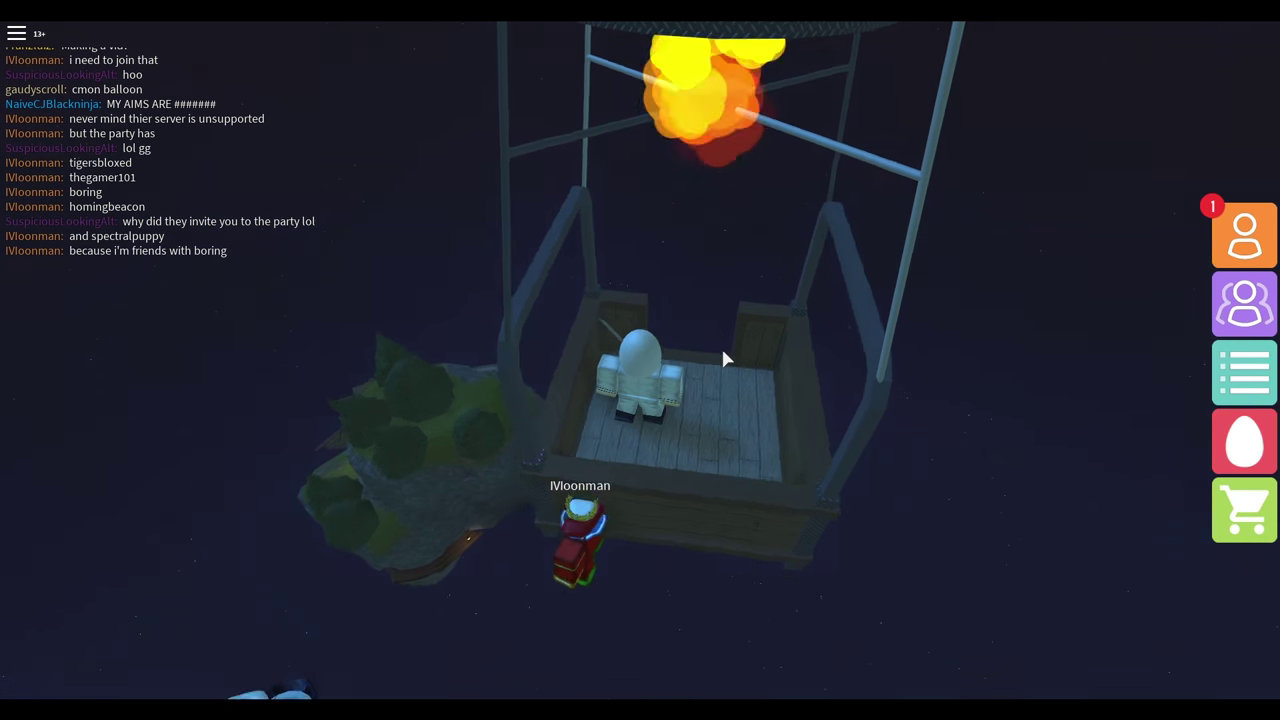
{"action": "key", "text": "slash"}
{"action": "type", "text": "i remember boring"}
{"action": "key", "text": "Return"}
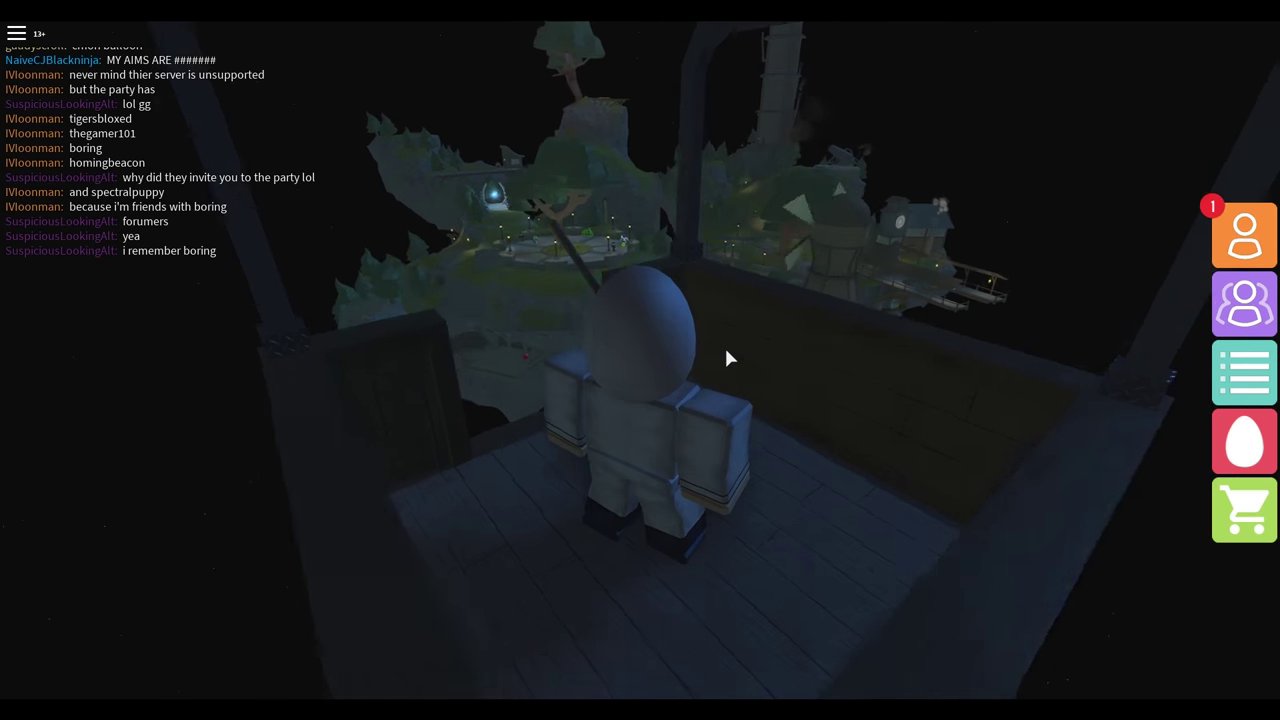
Chat about getting the chief egg, the 3 am remark, and a lol reply.
{"action": "key", "text": "slash"}
{"action": "type", "text": "ask him if he know"}
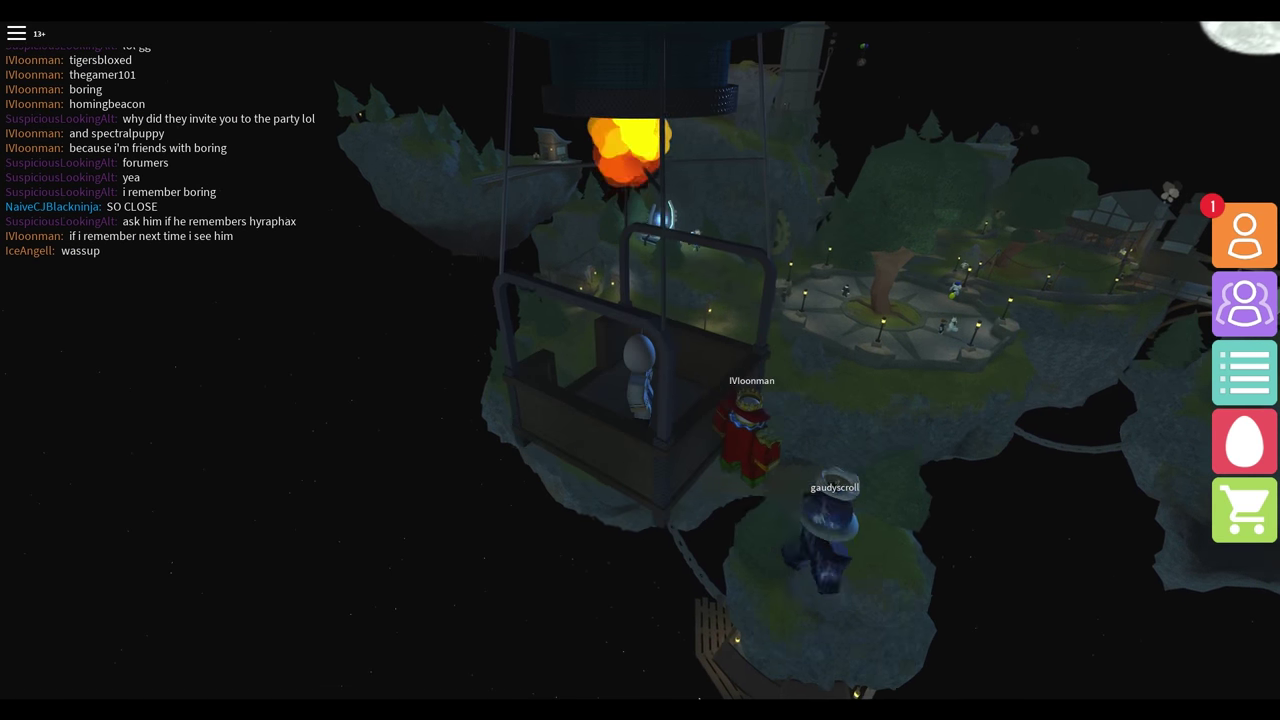
{"action": "key", "text": "slash"}
{"action": "type", "text": "now that parties work i can get"}
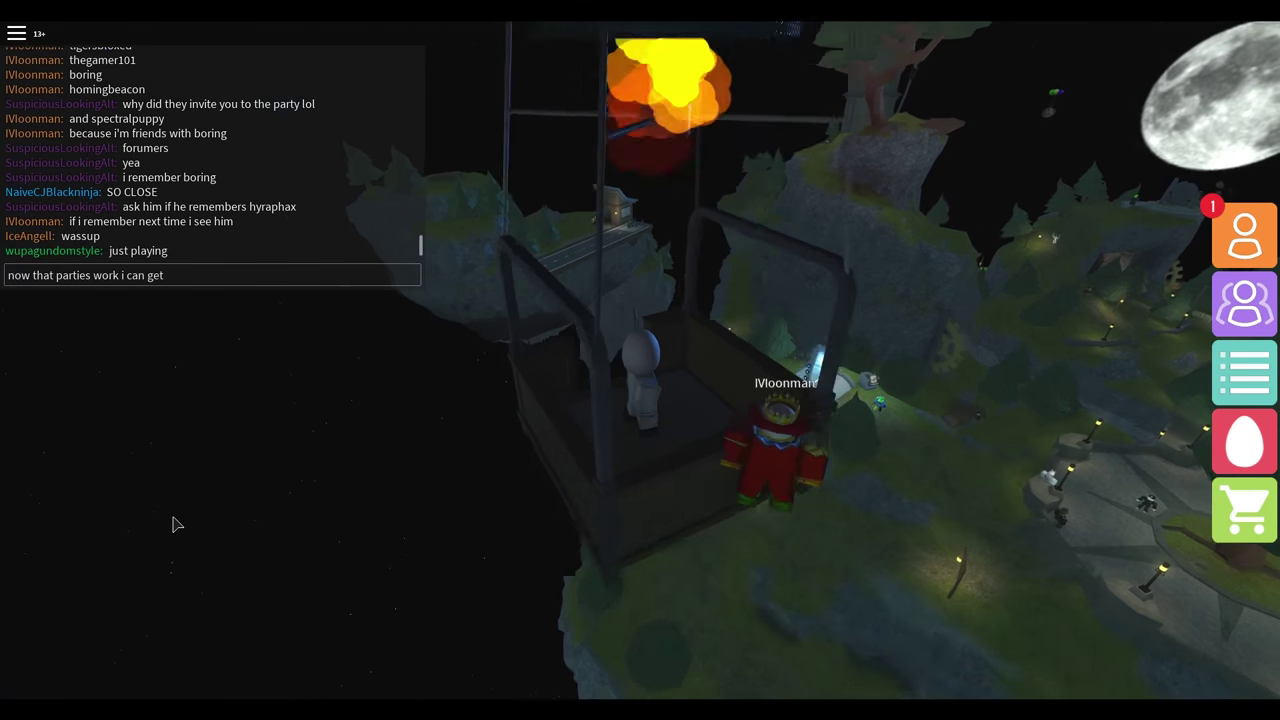
{"action": "type", "text": " the chief egg for videost"}
{"action": "key", "text": "Return"}
{"action": "key", "text": "slash"}
{"action": "type", "text": "but im almost done for tonig"}
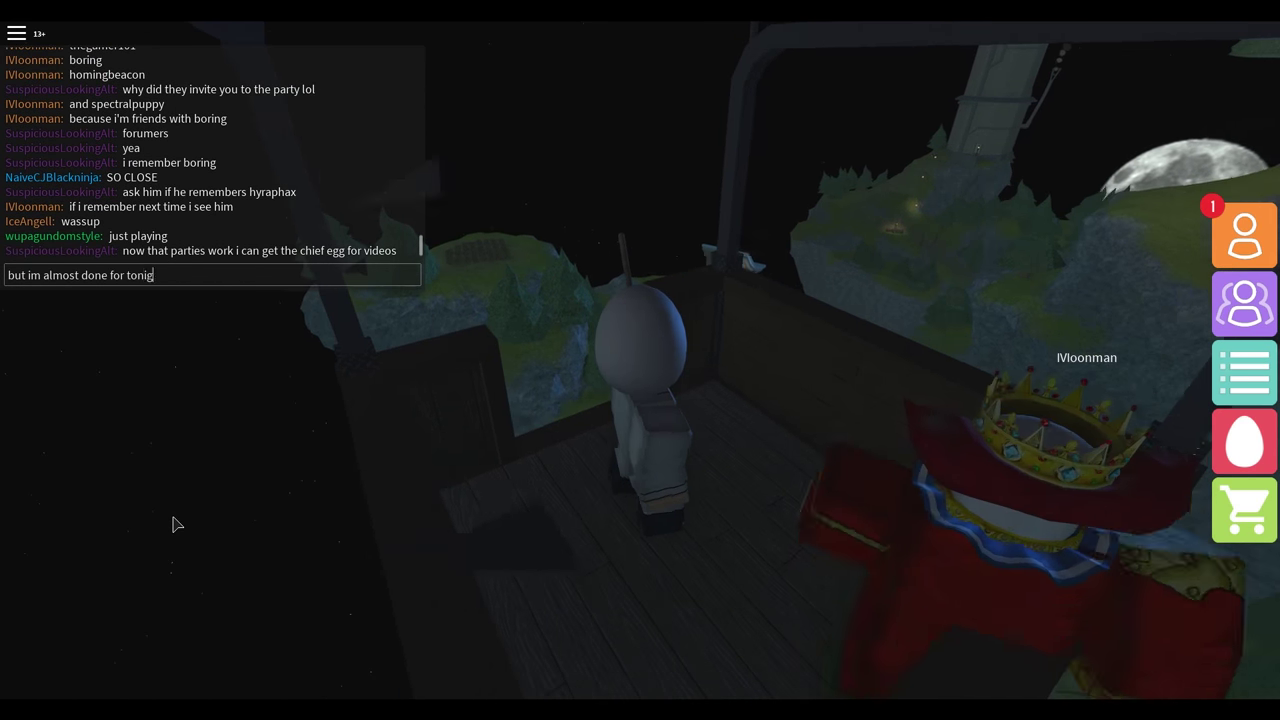
{"action": "type", "text": "t 3 am here"}
{"action": "key", "text": "Return"}
{"action": "key", "text": "slash"}
{"action": "type", "text": "lol"}
{"action": "key", "text": "Return"}
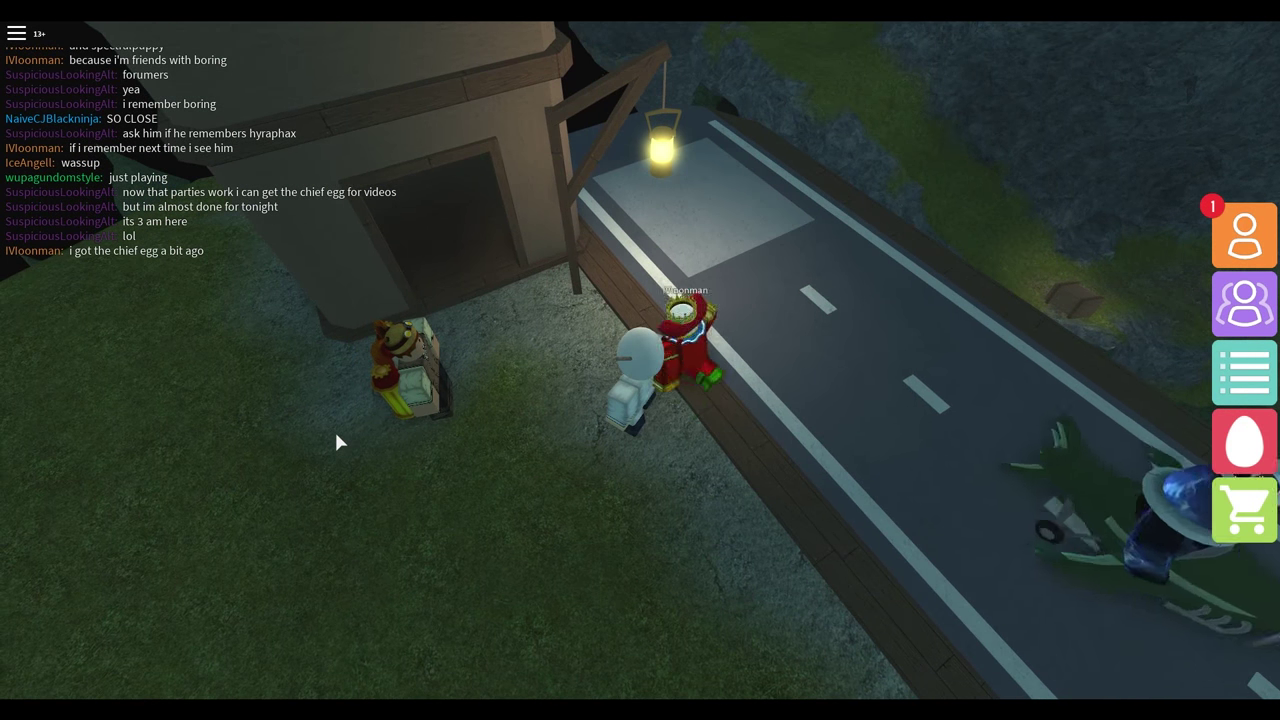
{"action": "scroll", "coordinate": [336, 442], "scroll_direction": "up", "scroll_amount": 3}
Abandon an unfinished chat question and walk onto the plane pad.
{"action": "key", "text": "slash"}
{"action": "type", "text": "do we actu"}
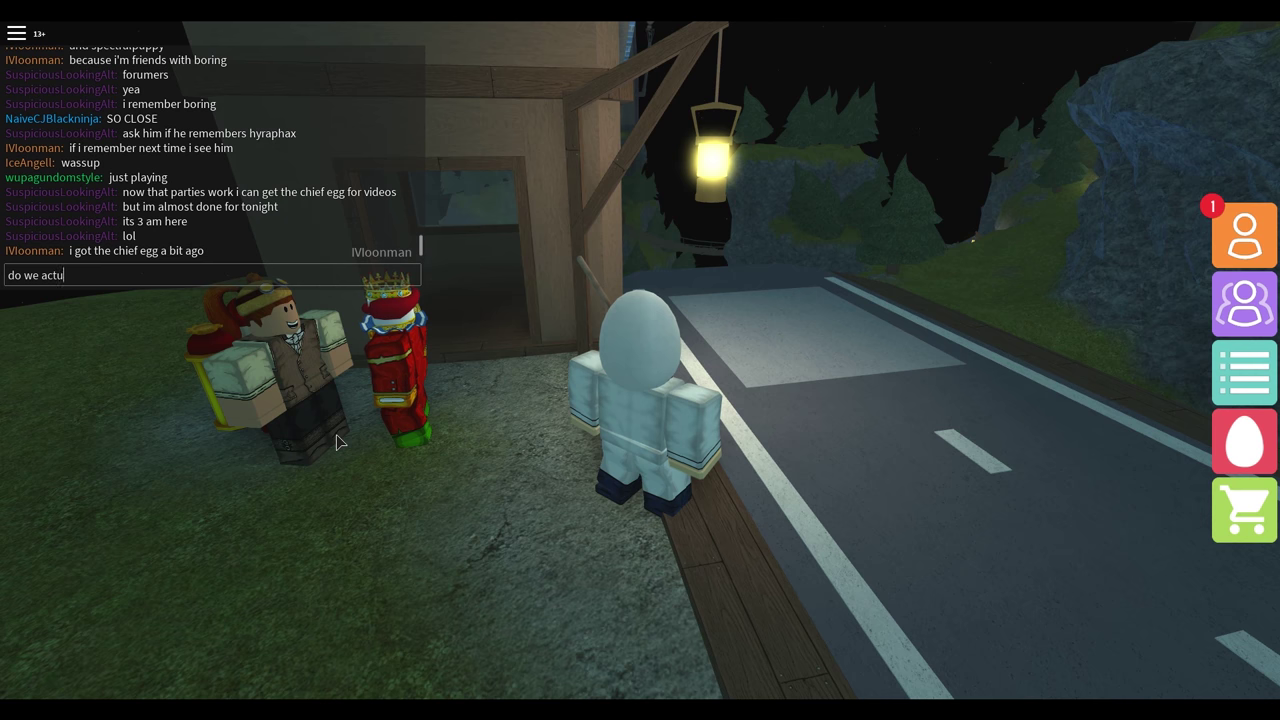
{"action": "key", "text": "Escape"}
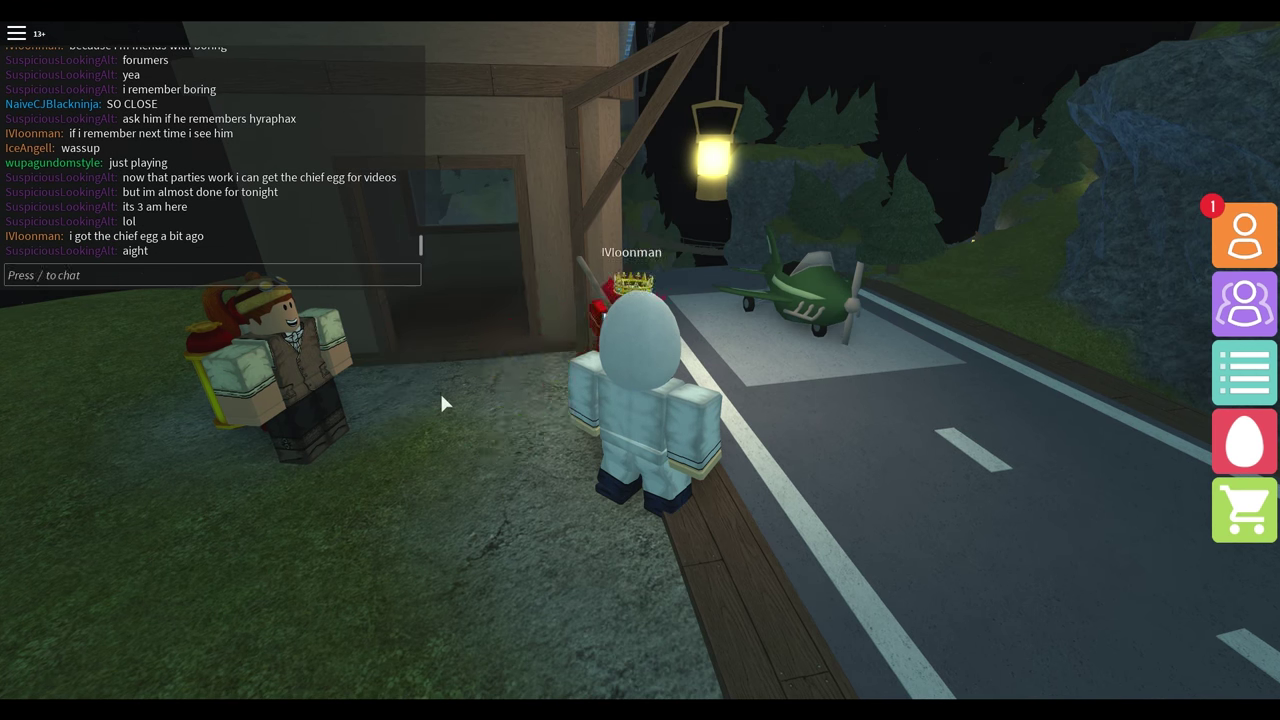
{"action": "key", "text": "w"}
{"action": "key", "text": "w"}
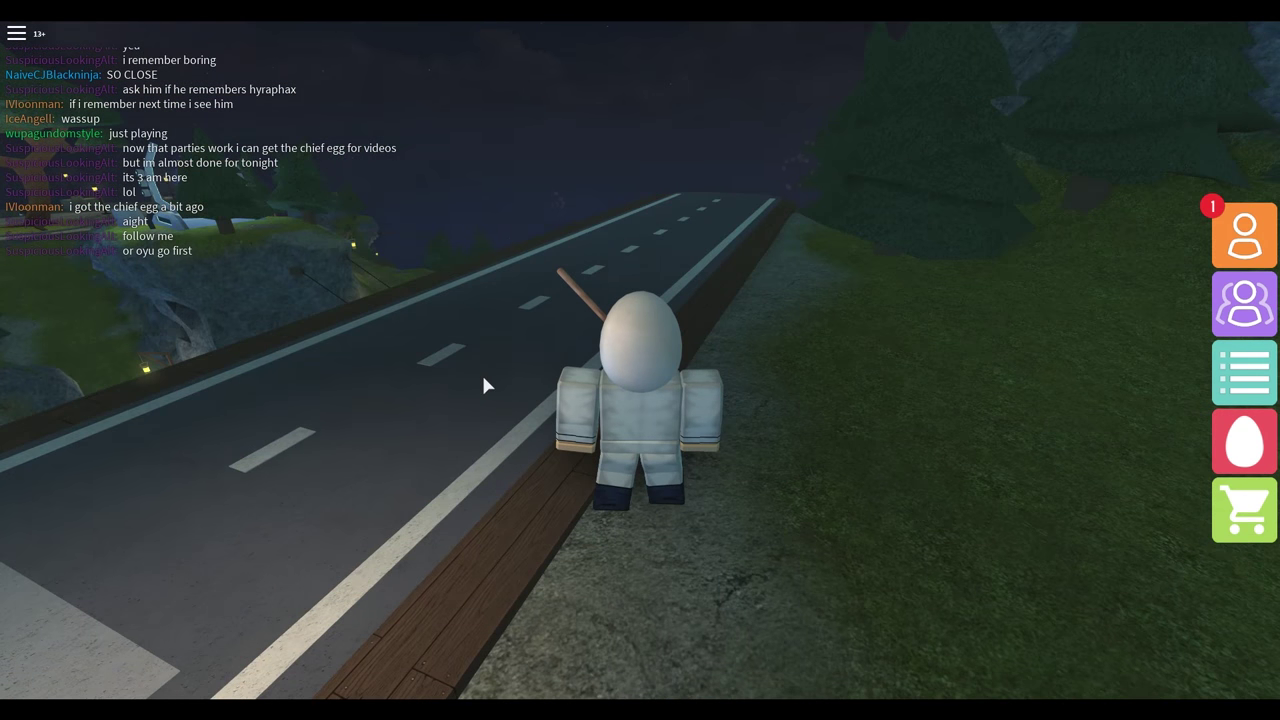
Suggest circling around, fly the green plane to the island, and enter the doorway.
{"action": "key", "text": "slash"}
{"action": "type", "text": "just circle around maybe"}
{"action": "key", "text": "Return"}
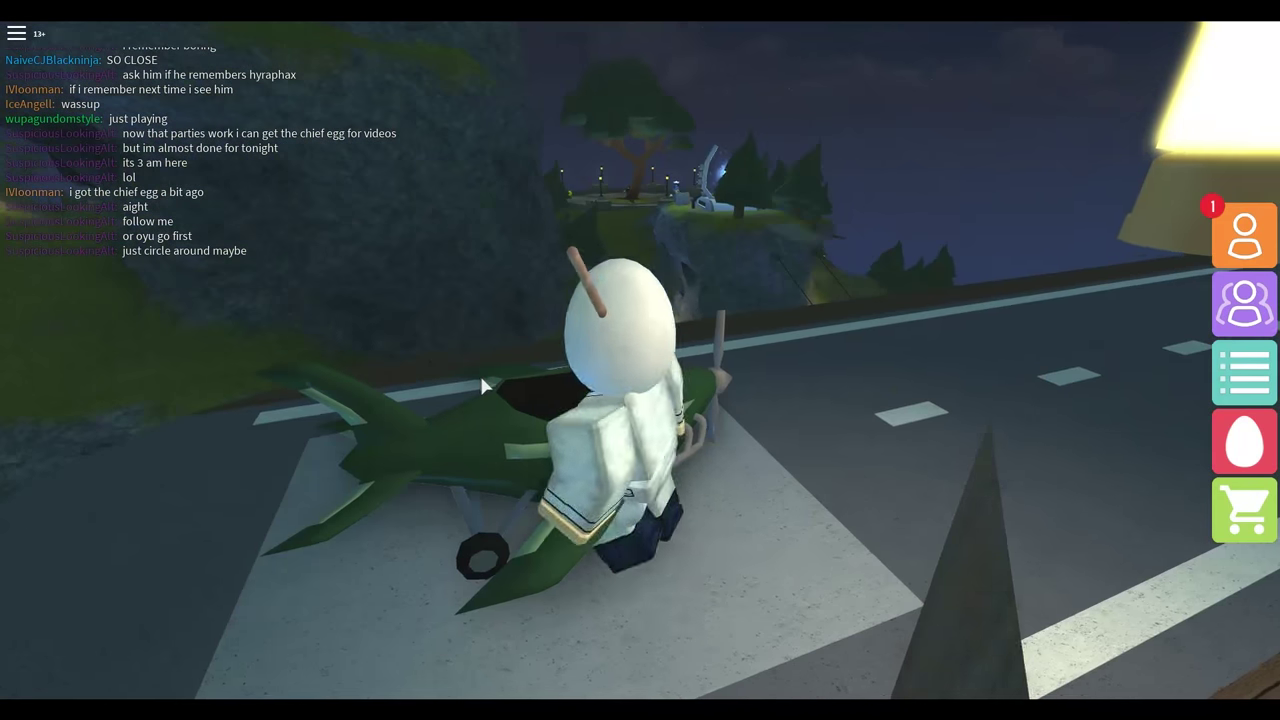
{"action": "key", "text": "w"}
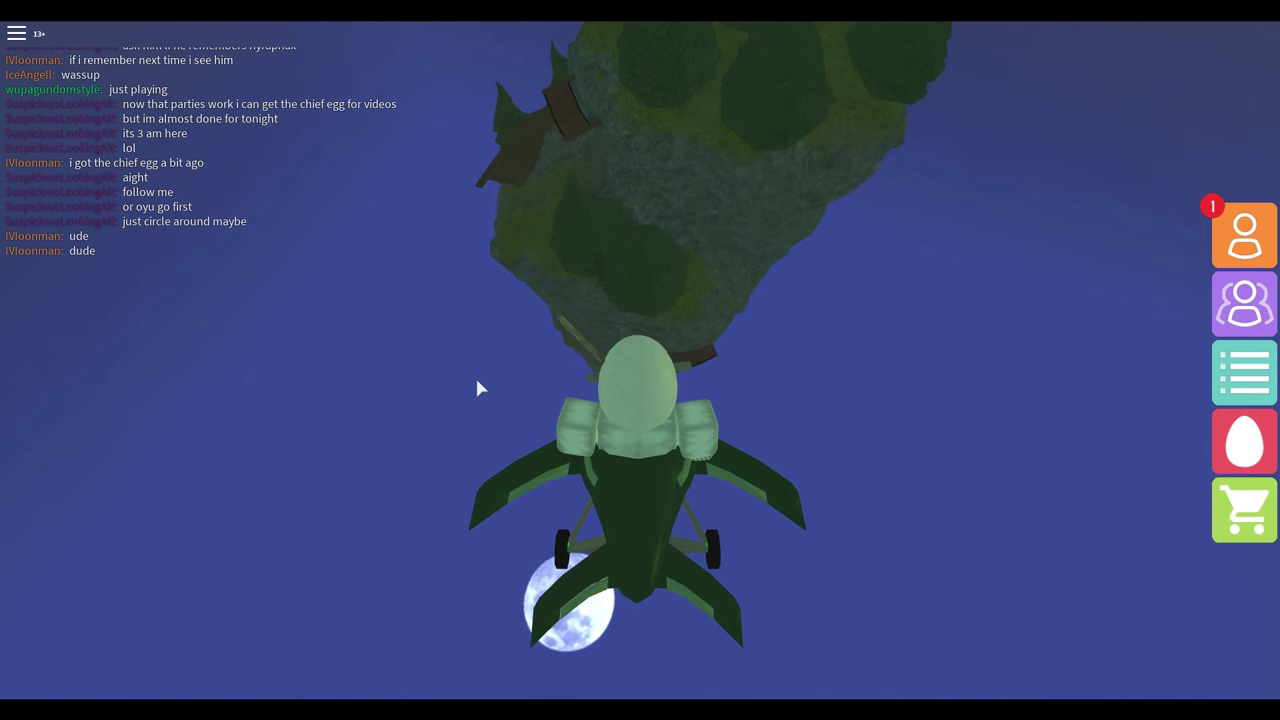
{"action": "key", "text": "w"}
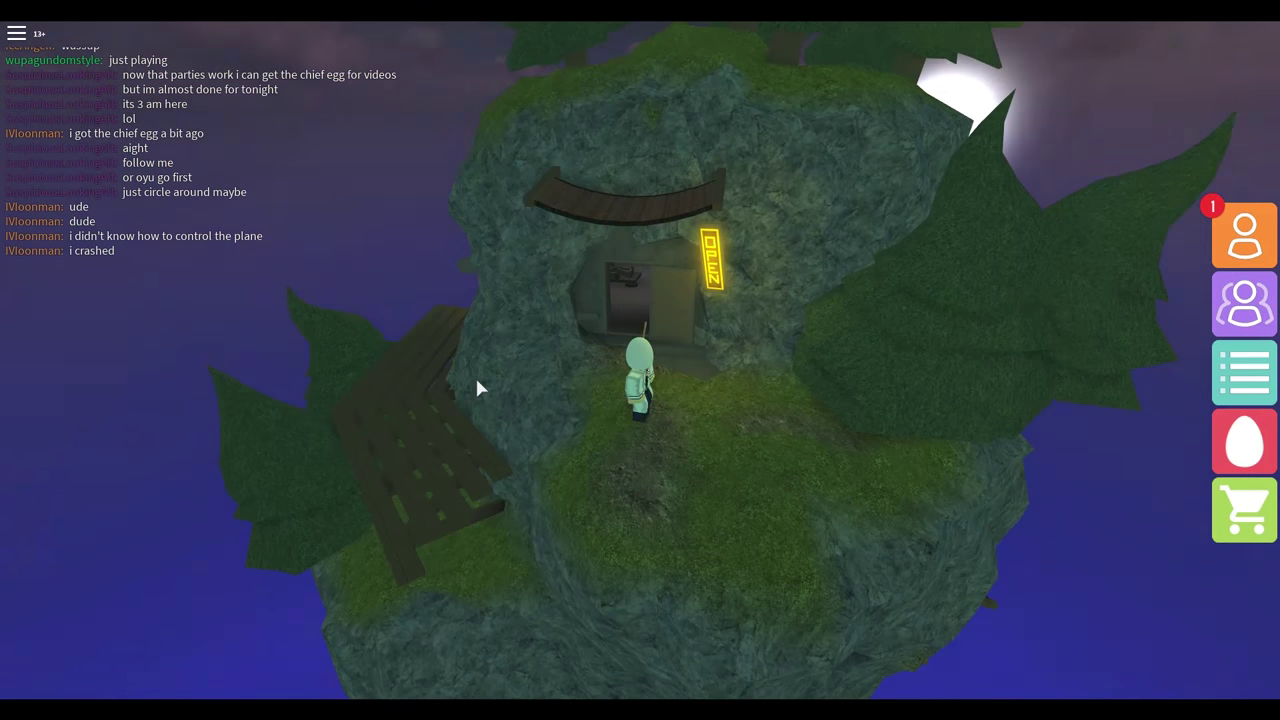
Advance the balcony robot's dialogue with E, then post the SS egg and done messages.
{"action": "key", "text": "w"}
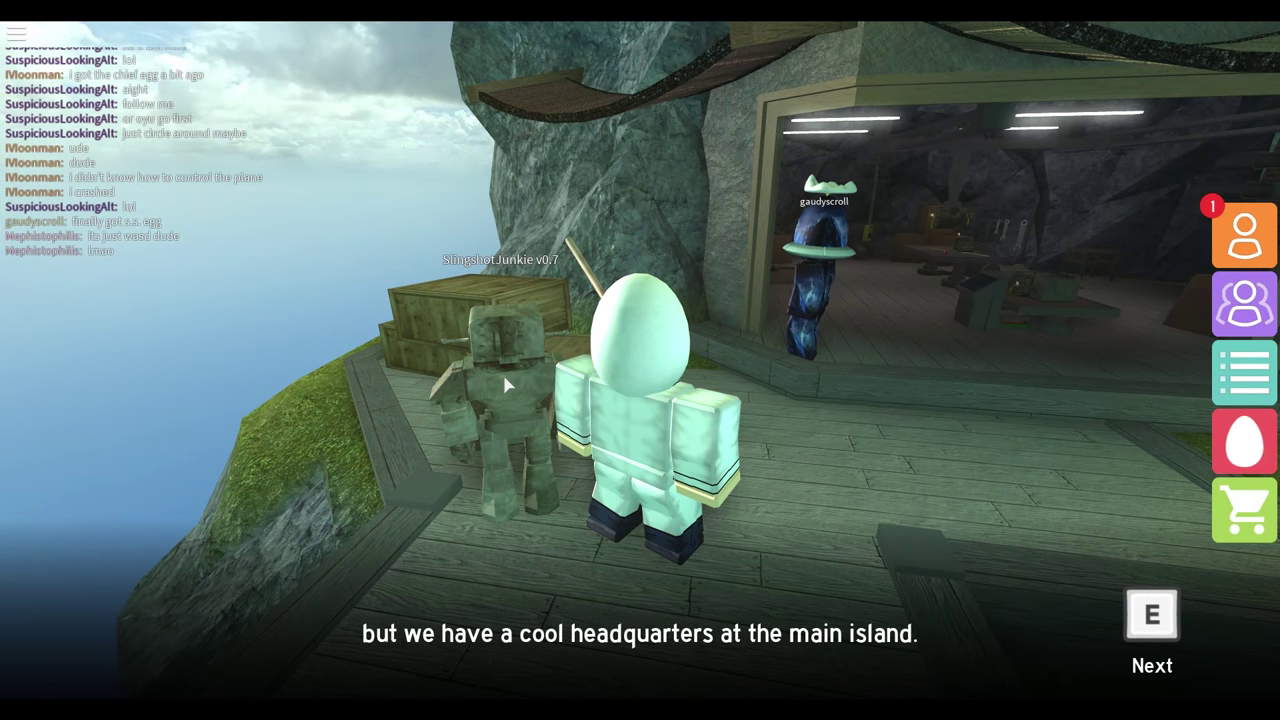
{"action": "key", "text": "e"}
{"action": "key", "text": "slash"}
{"action": "type", "text": "aight SS egg"}
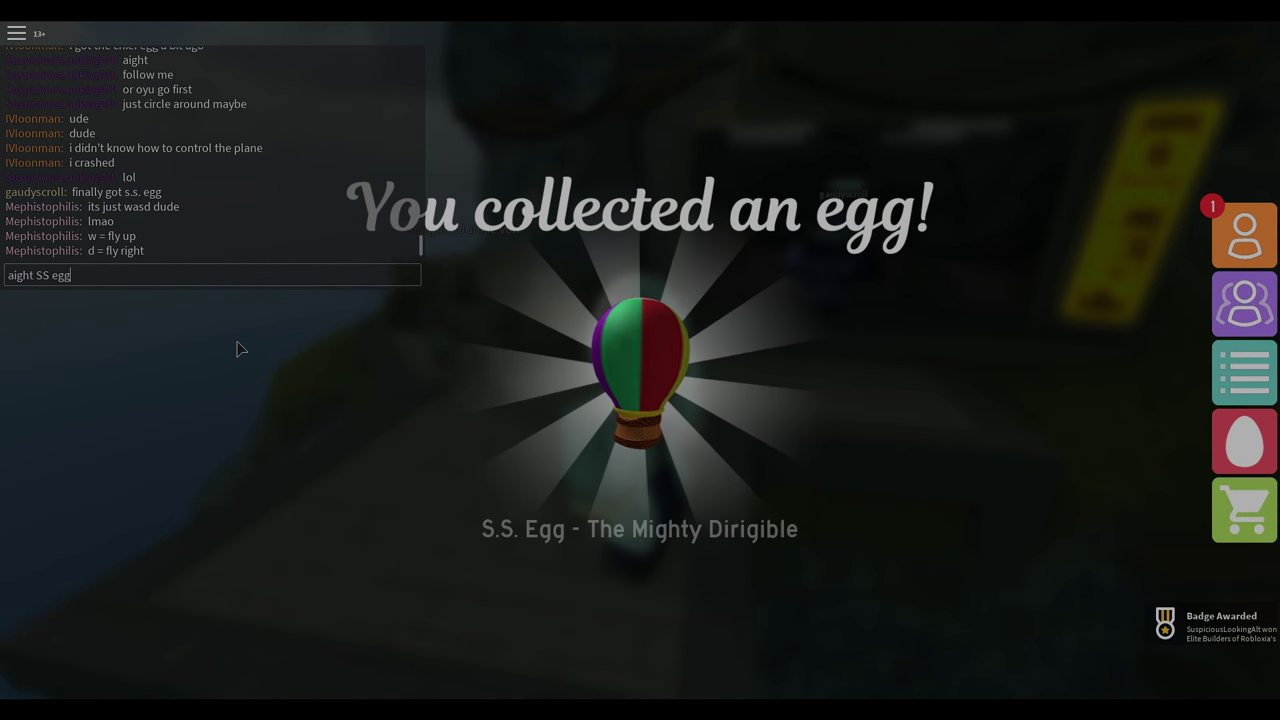
{"action": "key", "text": "Return"}
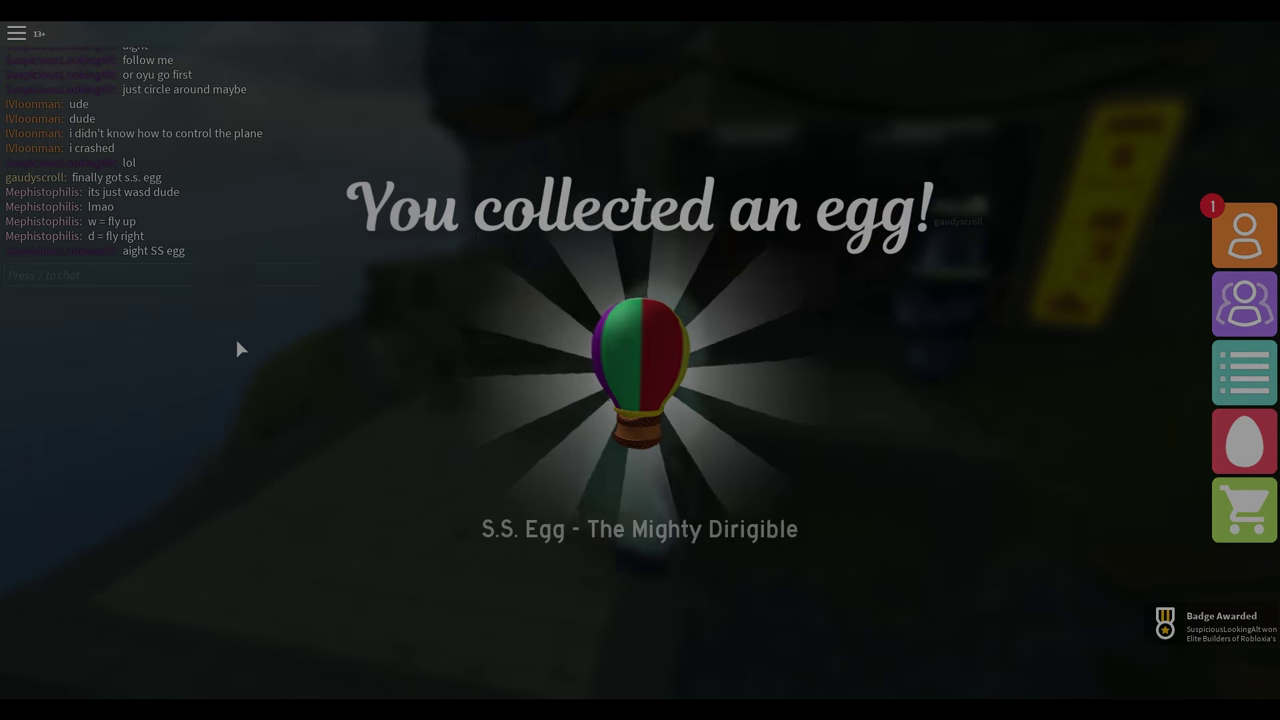
{"action": "key", "text": "slash"}
{"action": "type", "text": "done"}
{"action": "key", "text": "Return"}
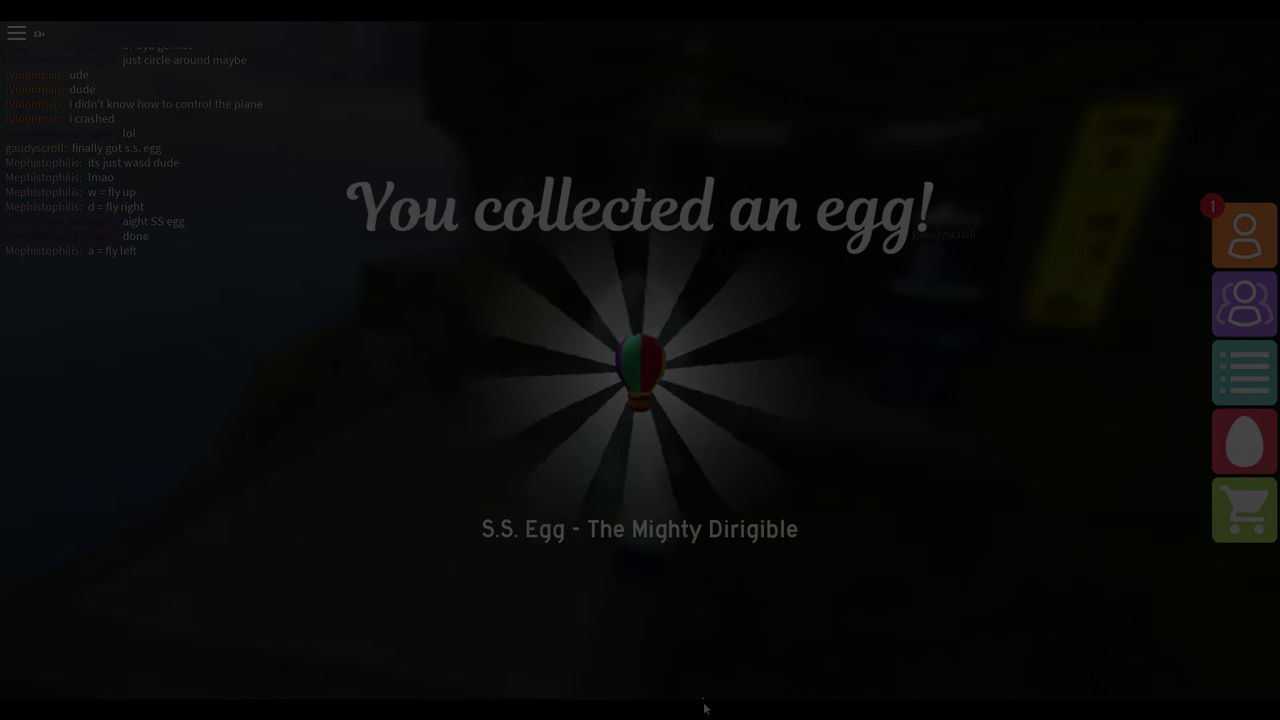